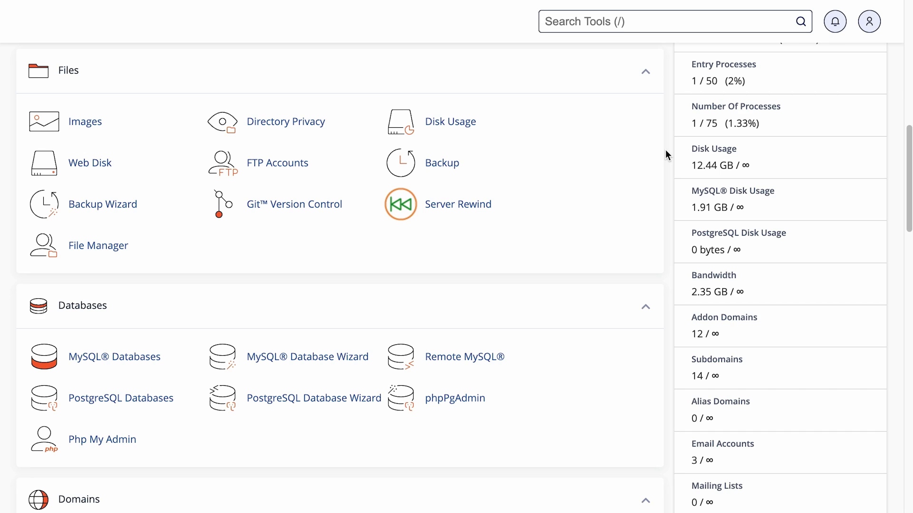
- Open File Manager from the cPanel home page's Files section
click(82, 253)
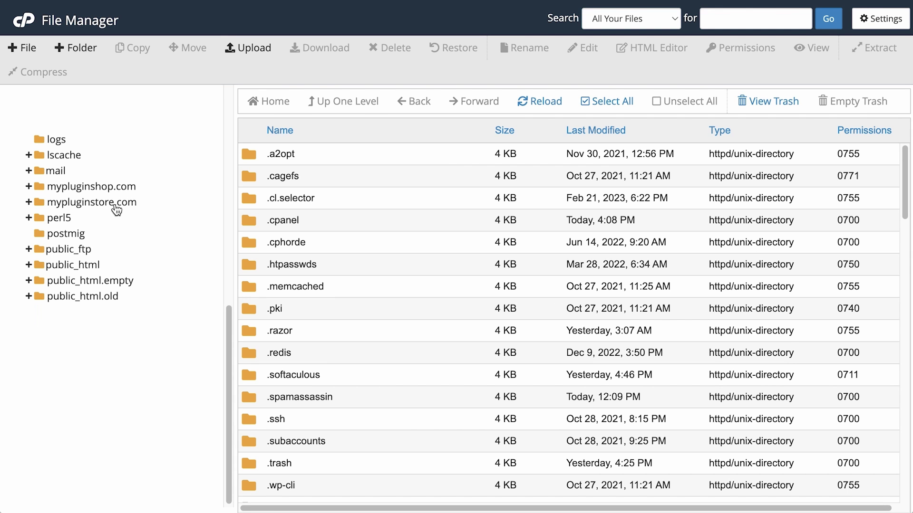
- Open the mypluginshop.com folder in the left tree to list its WordPress files, including wp-config.php
click(109, 187)
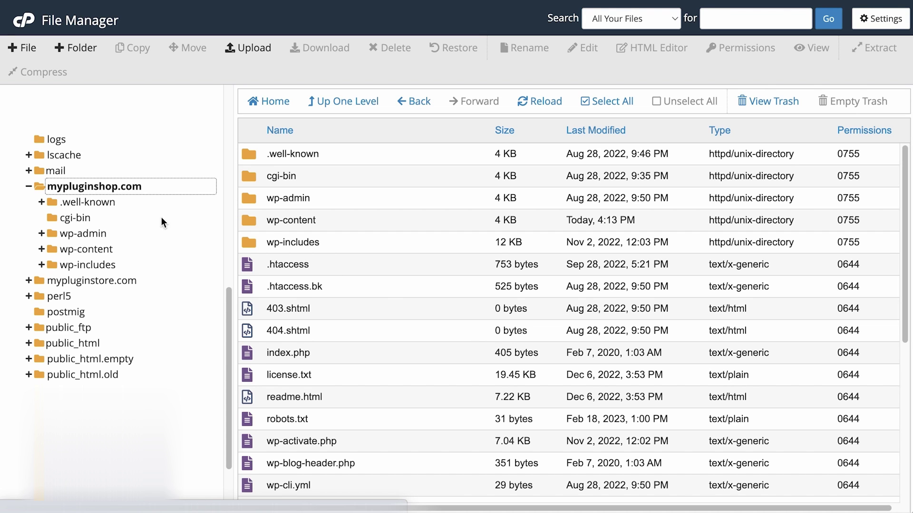
scroll(103, 354, up, 10)
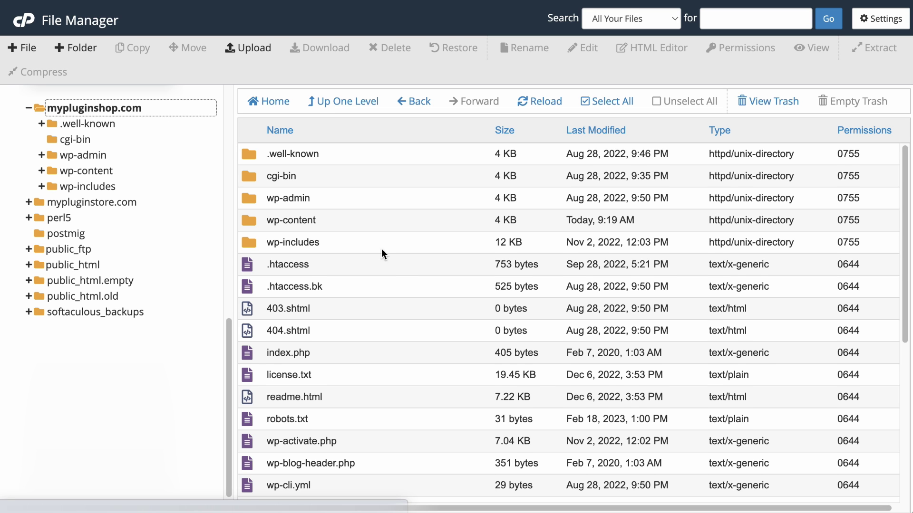
scroll(393, 269, down, 5)
- Download a local backup copy of wp-config.php
click(330, 318)
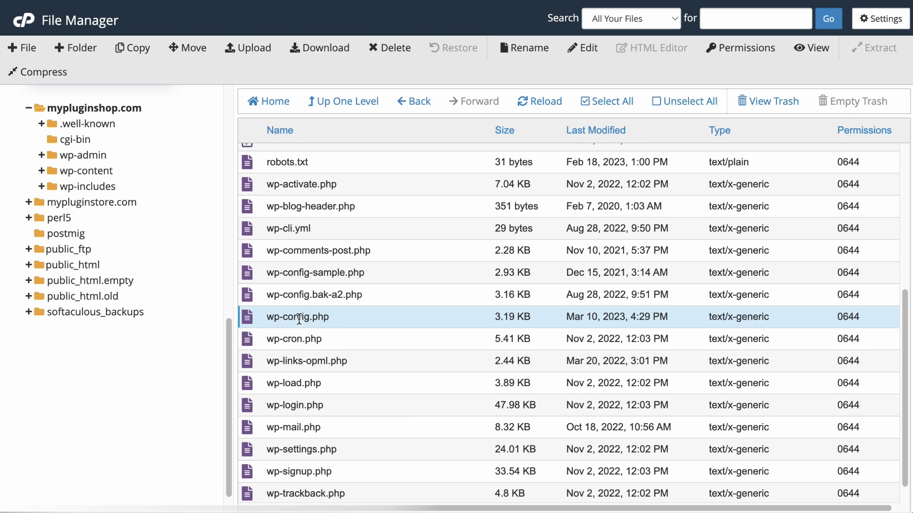
right_click(332, 322)
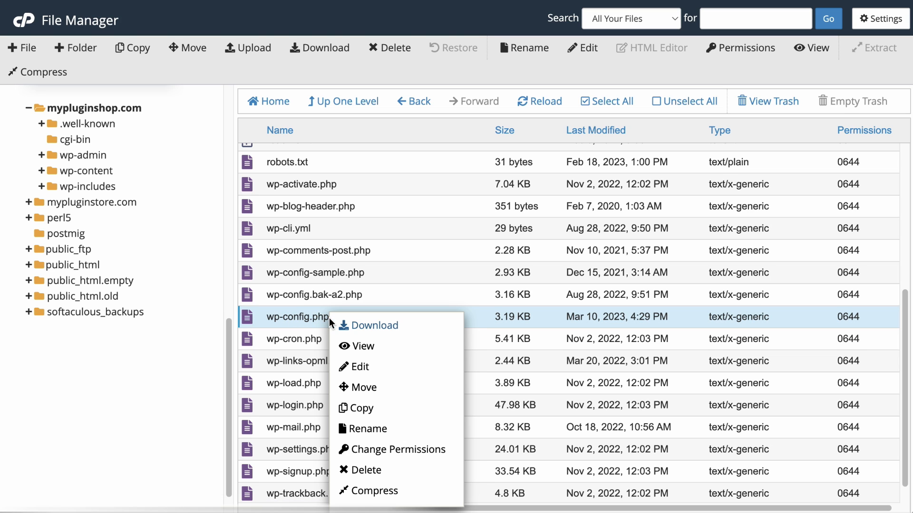
click(338, 325)
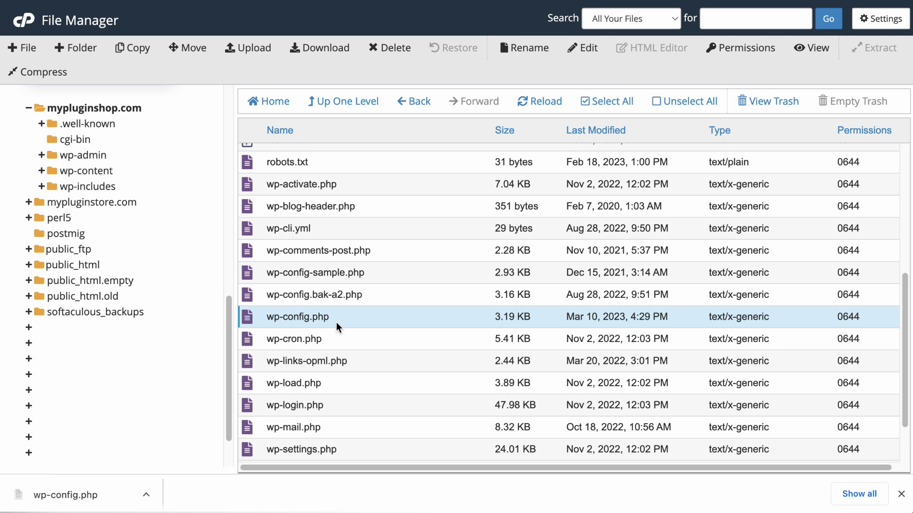
- Upload a new wp-config.php to mypluginshop.com, overwriting the existing file
click(261, 51)
click(458, 250)
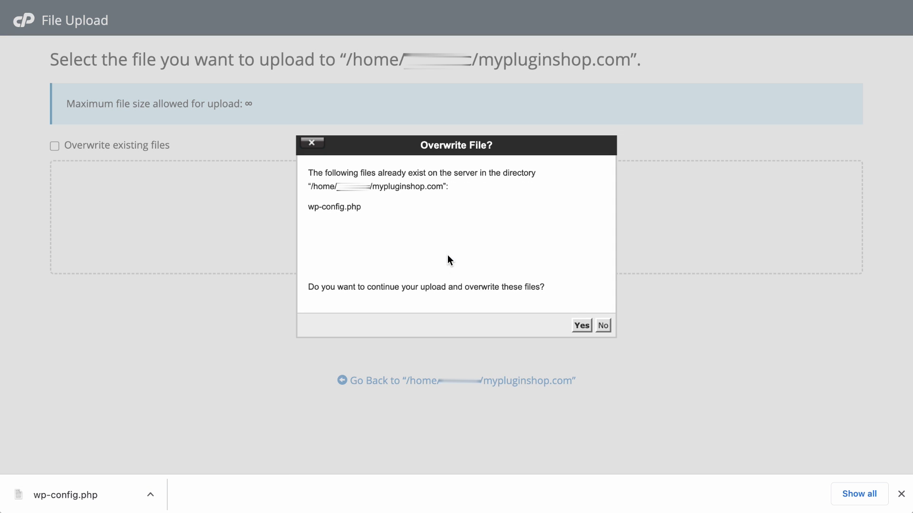
click(581, 326)
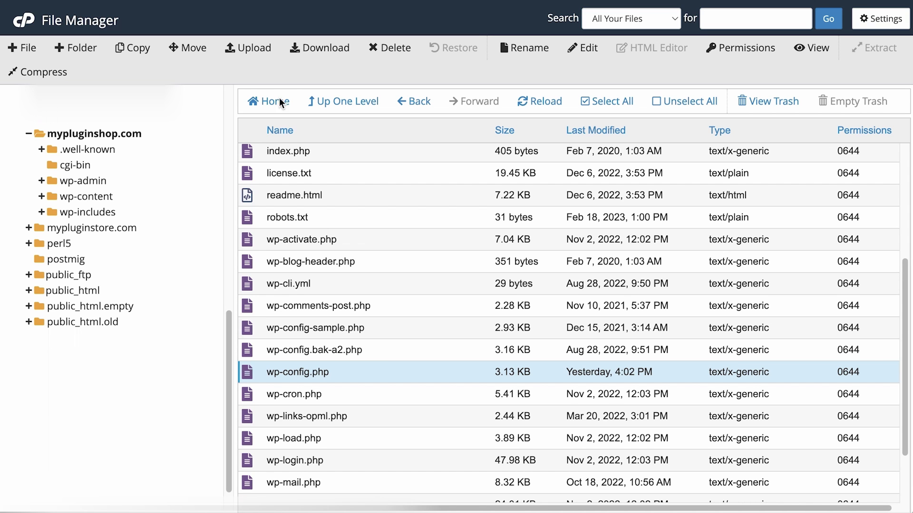
- Open wp-config.php in the code editor and paste the WP_TEMP_DIR define onto line 88
right_click(392, 372)
click(412, 369)
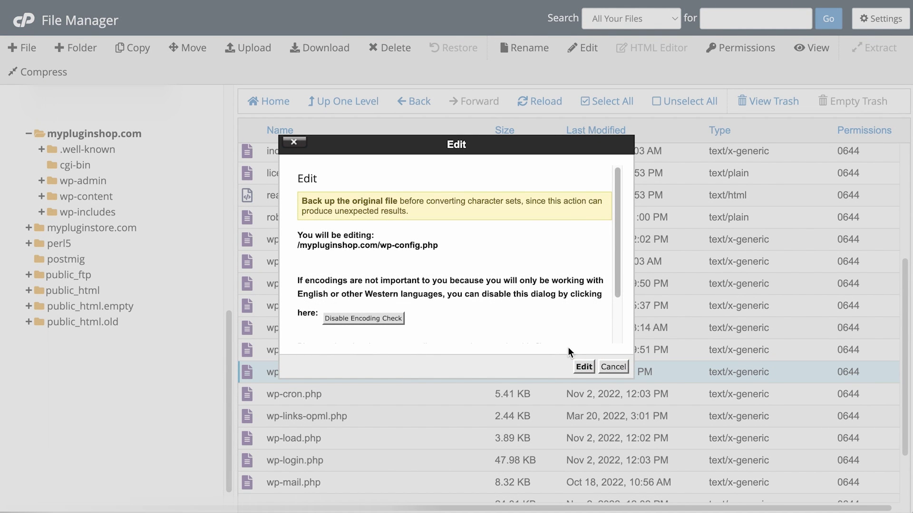
click(584, 366)
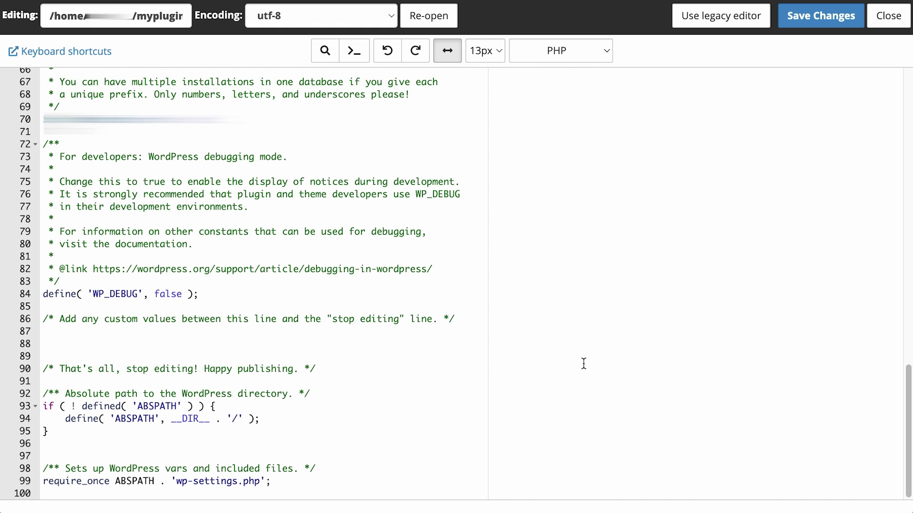
drag(315, 369, 18, 369)
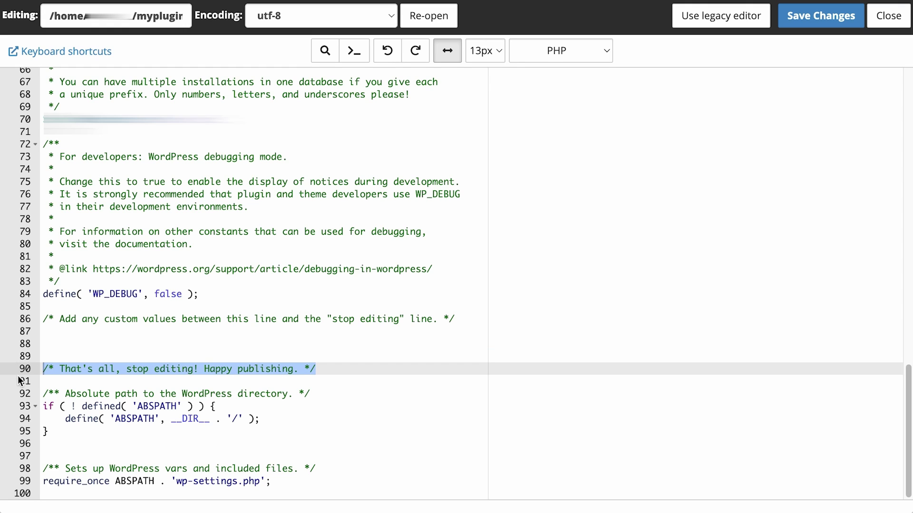
click(43, 344)
text(define('WP_TEMP_DIR', dirname(__FILE__) . '/wp-content/temp/');)
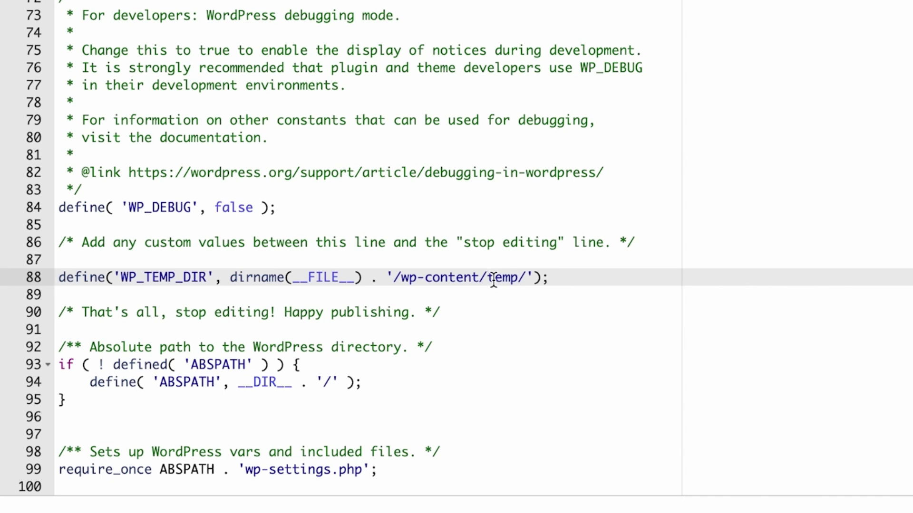
- Check the '/wp-content/temp/' path, then save wp-config.php and close the editor
drag(487, 278, 525, 278)
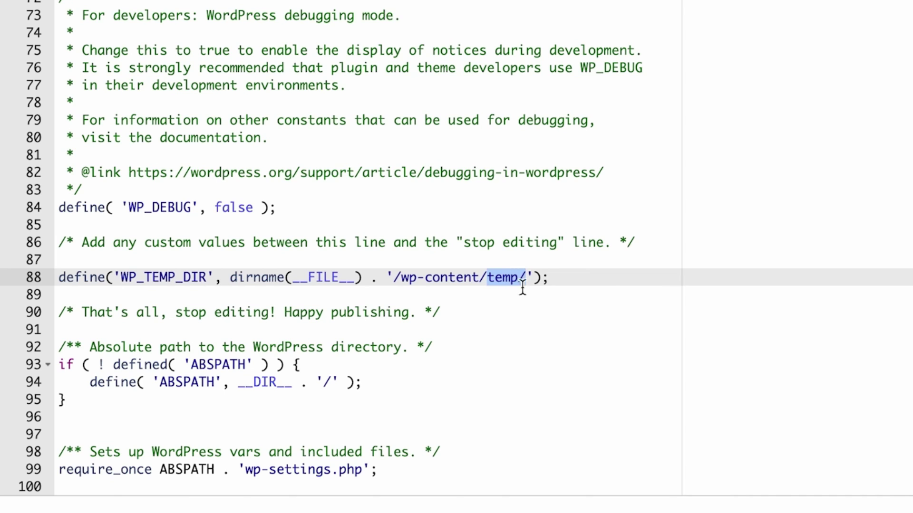
drag(526, 281, 400, 278)
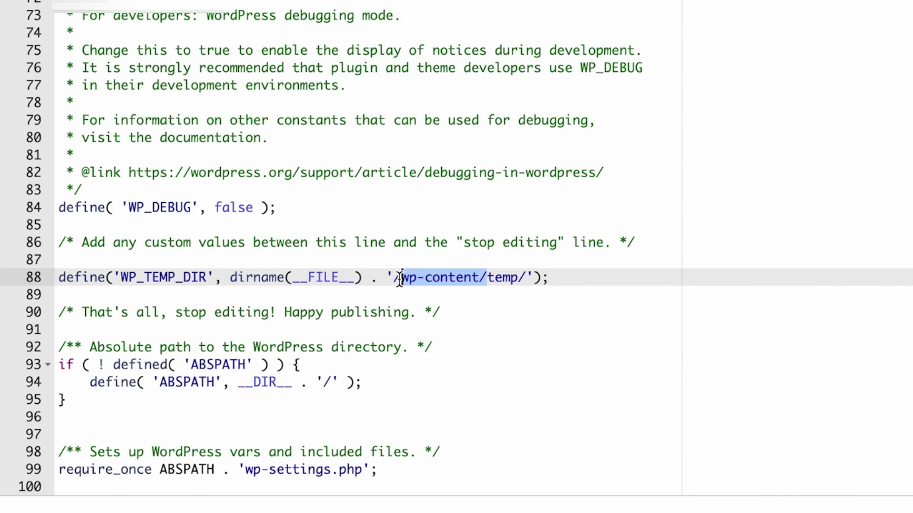
click(821, 15)
click(592, 65)
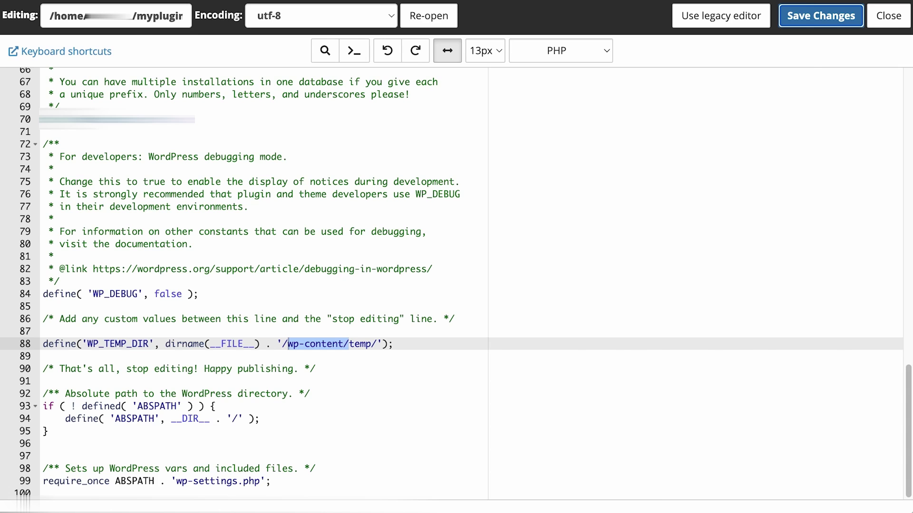
key(ctrl+w)
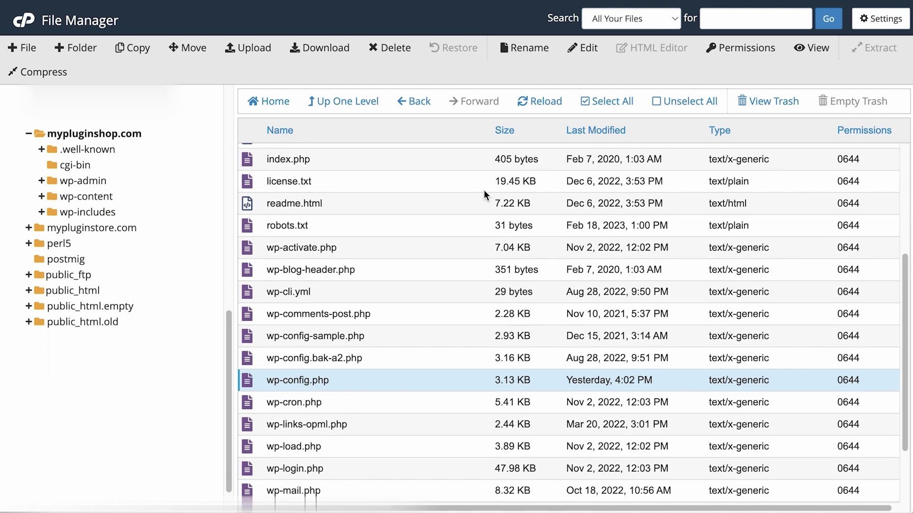
- Create a new folder named temp inside mypluginshop.com/wp-content
double_click(375, 218)
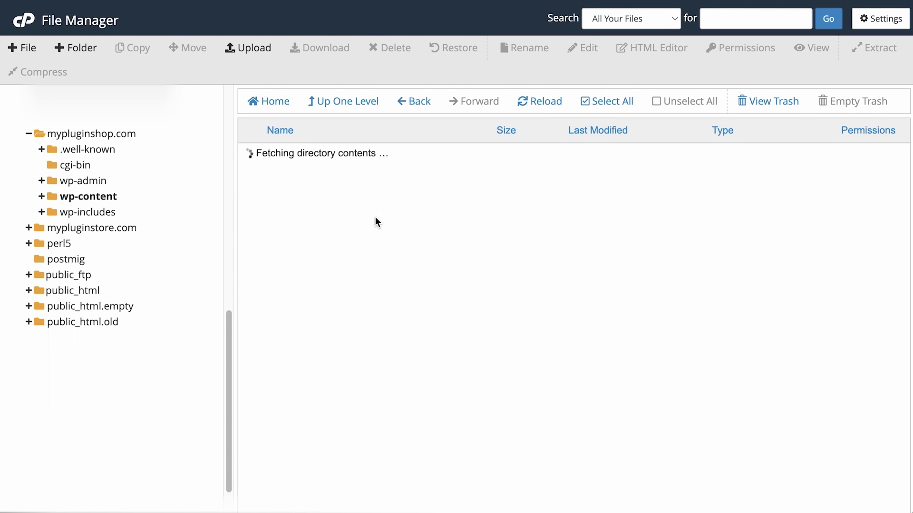
click(93, 46)
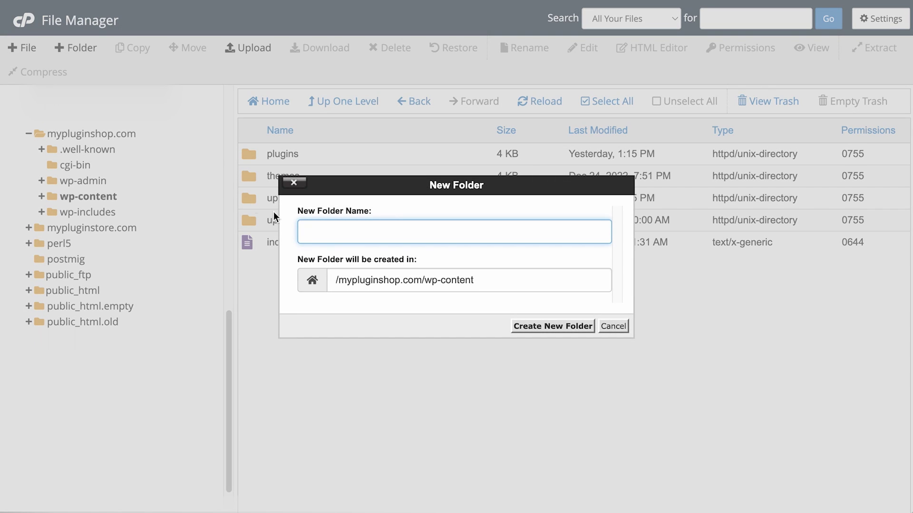
text(temp)
click(555, 327)
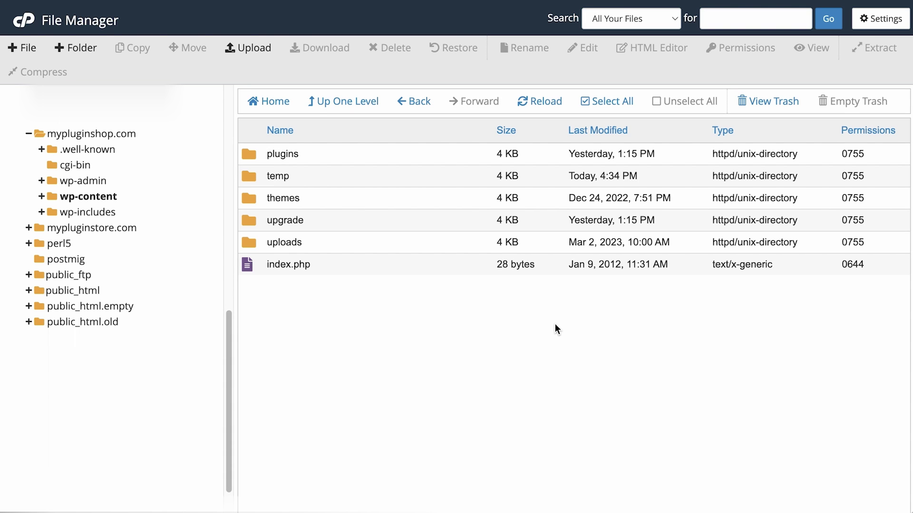
click(343, 101)
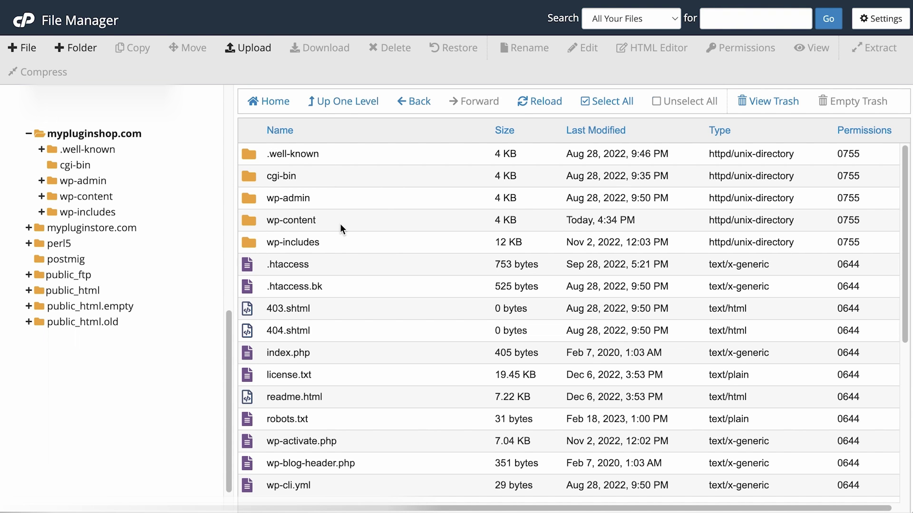
click(340, 224)
right_click(340, 223)
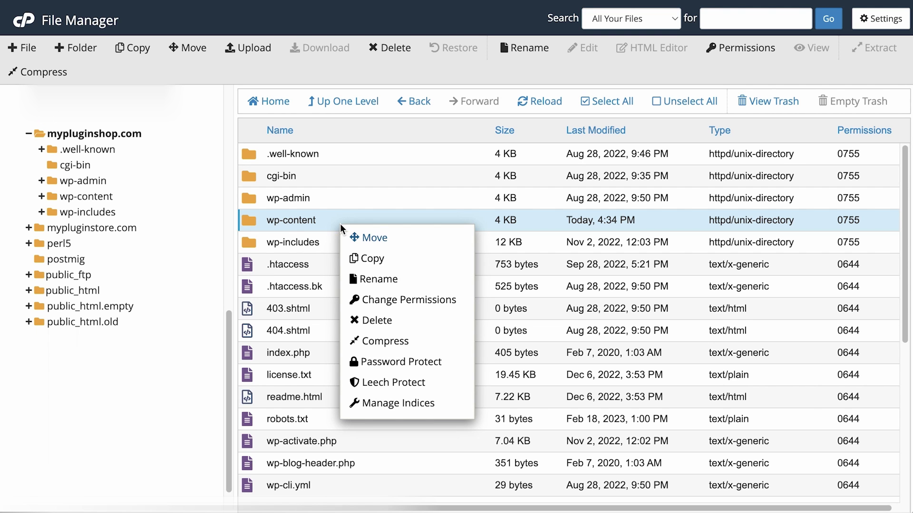
click(401, 298)
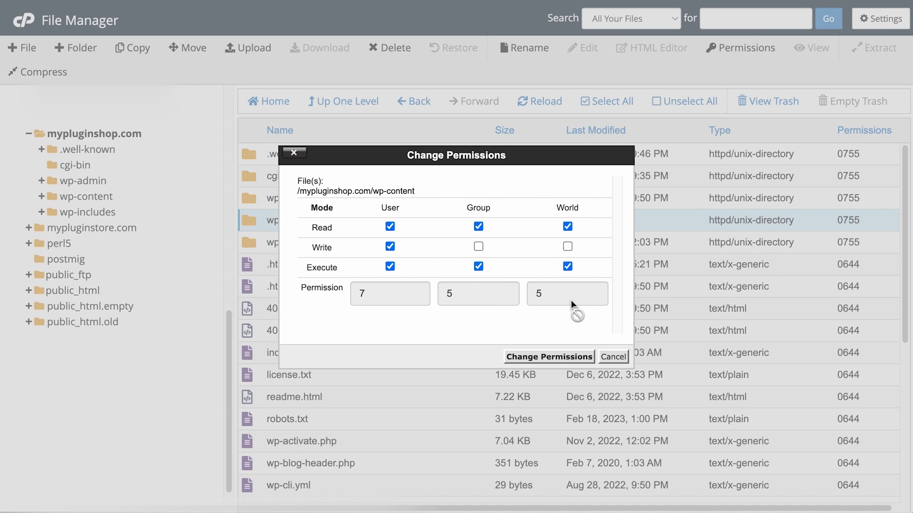
click(613, 357)
double_click(391, 219)
right_click(393, 180)
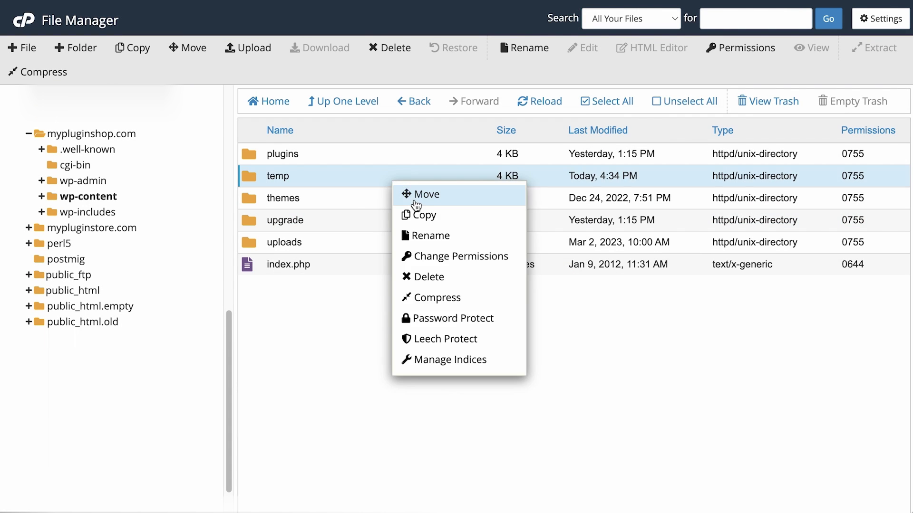
click(433, 257)
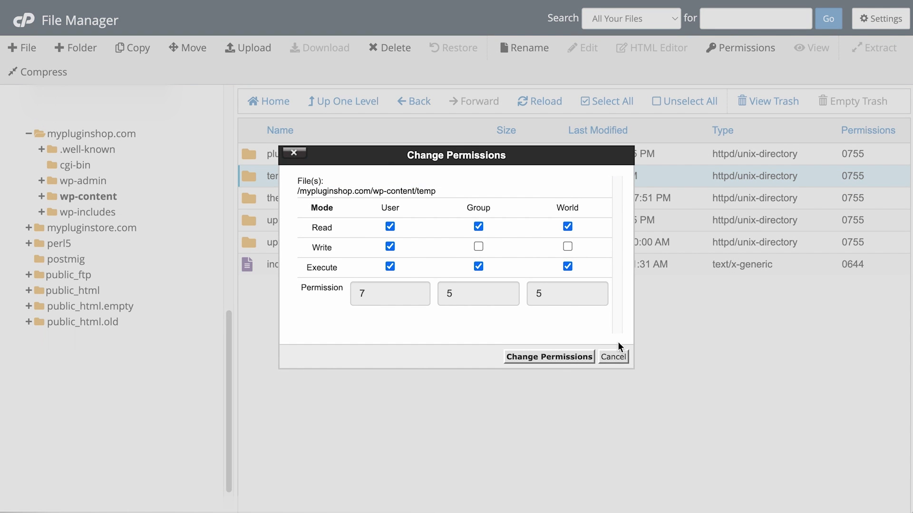
click(613, 357)
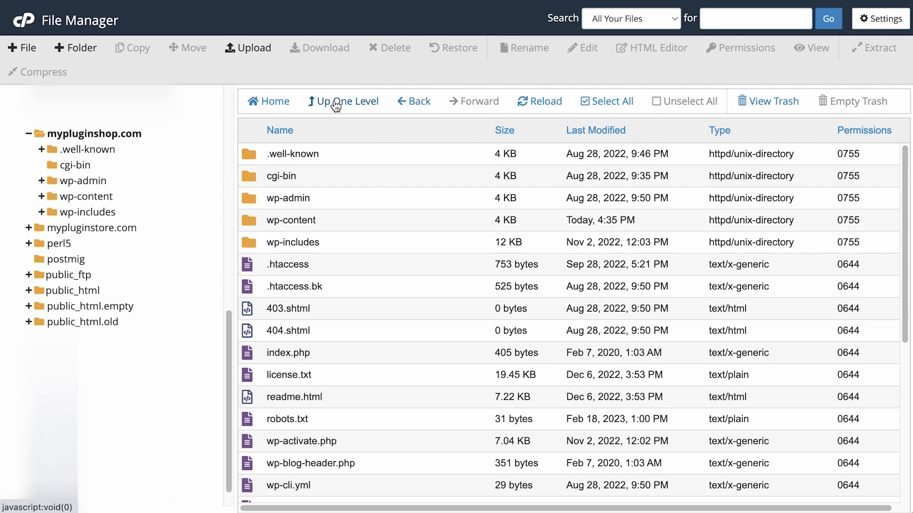
scroll(341, 267, down, 5)
click(339, 296)
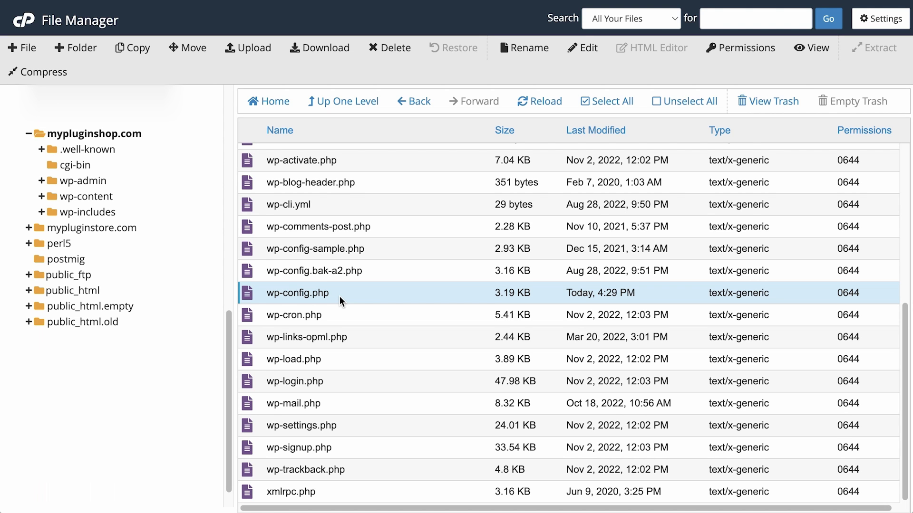
scroll(340, 290, up, 5)
double_click(341, 221)
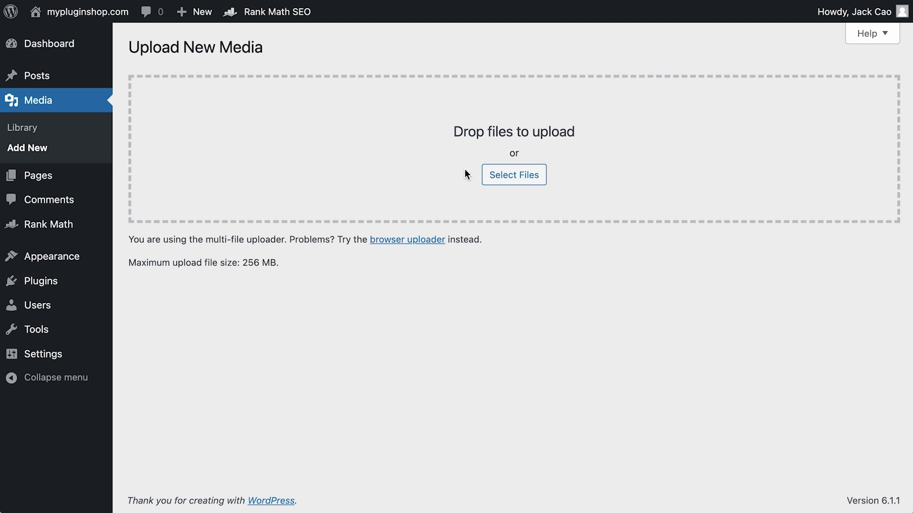
- Upload Ecommerce-SEO-Tips.jpg again in WordPress Media > Add New
click(494, 178)
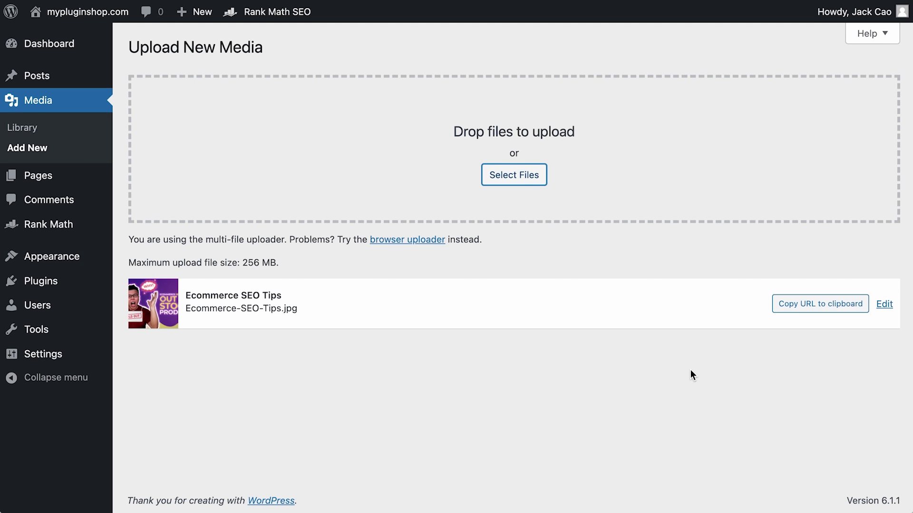